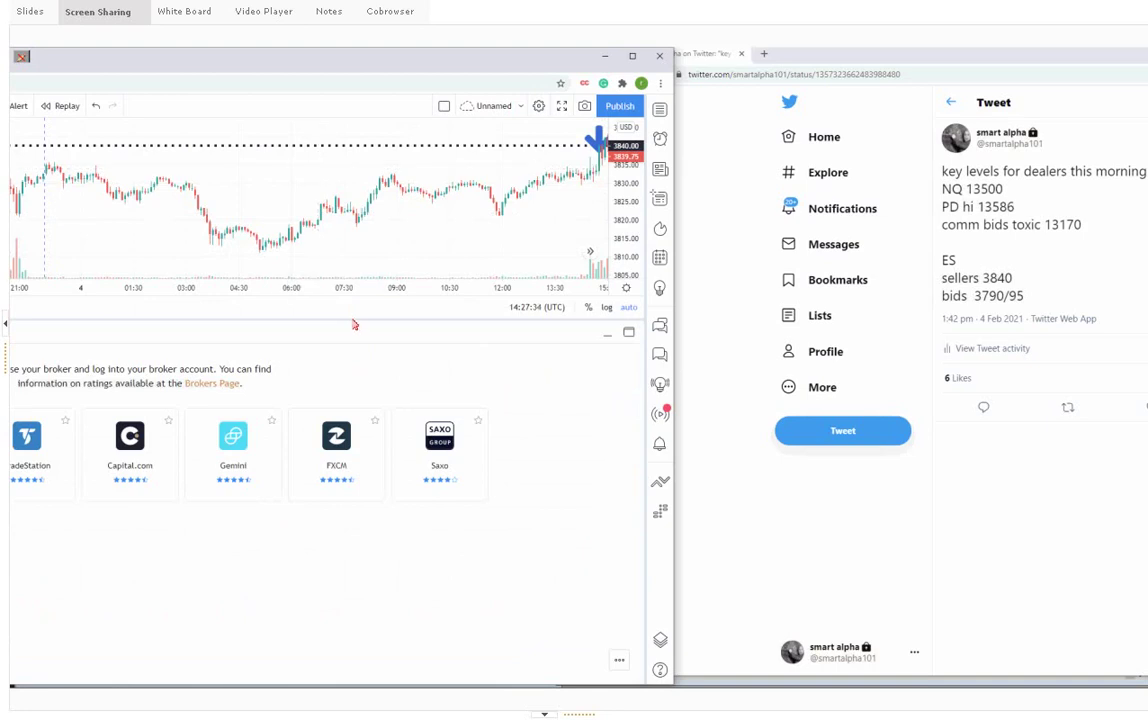
- With the broker panel collapsed, place an up arrow below the 3840 line at 14:55 and draw a short level line at about 3846.5
left_click_drag(353, 325, 220, 690)
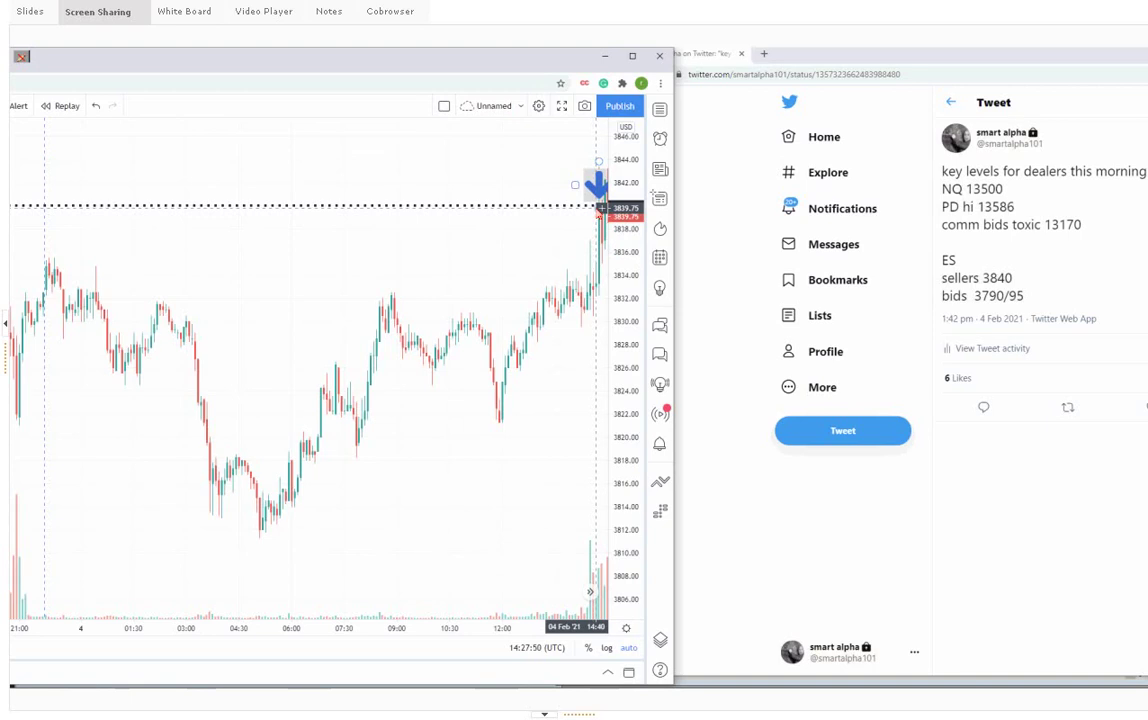
scroll(575, 260, "up", 1)
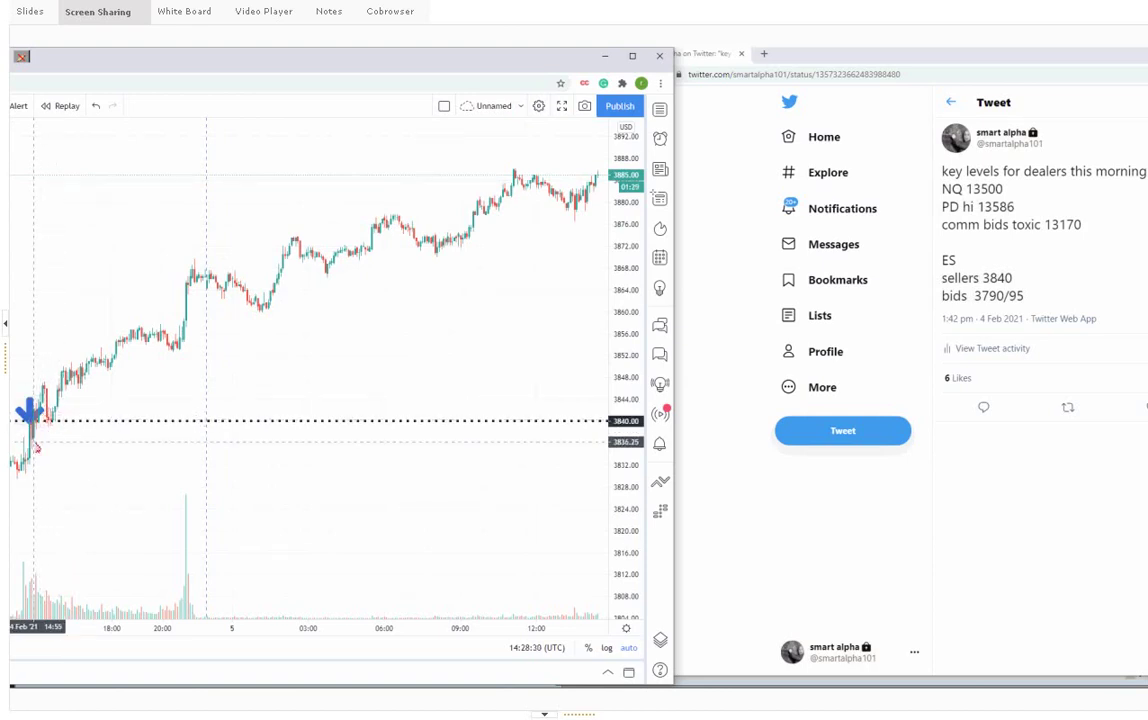
left_click(33, 442)
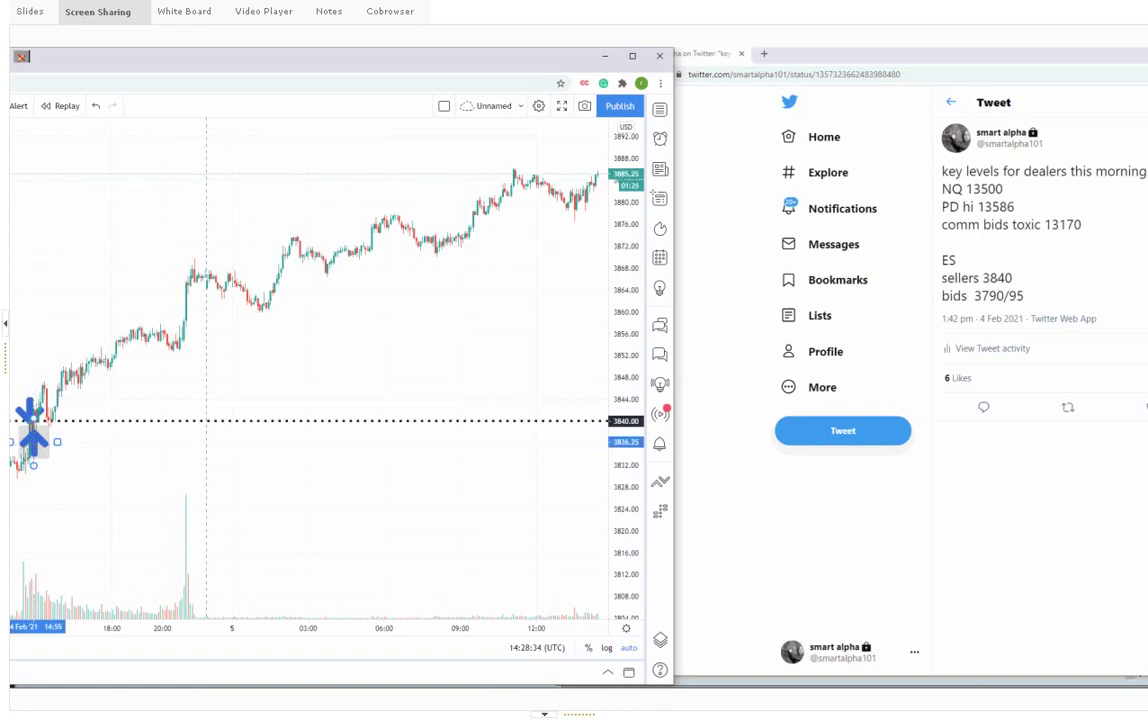
left_click_drag(34, 385, 104, 384)
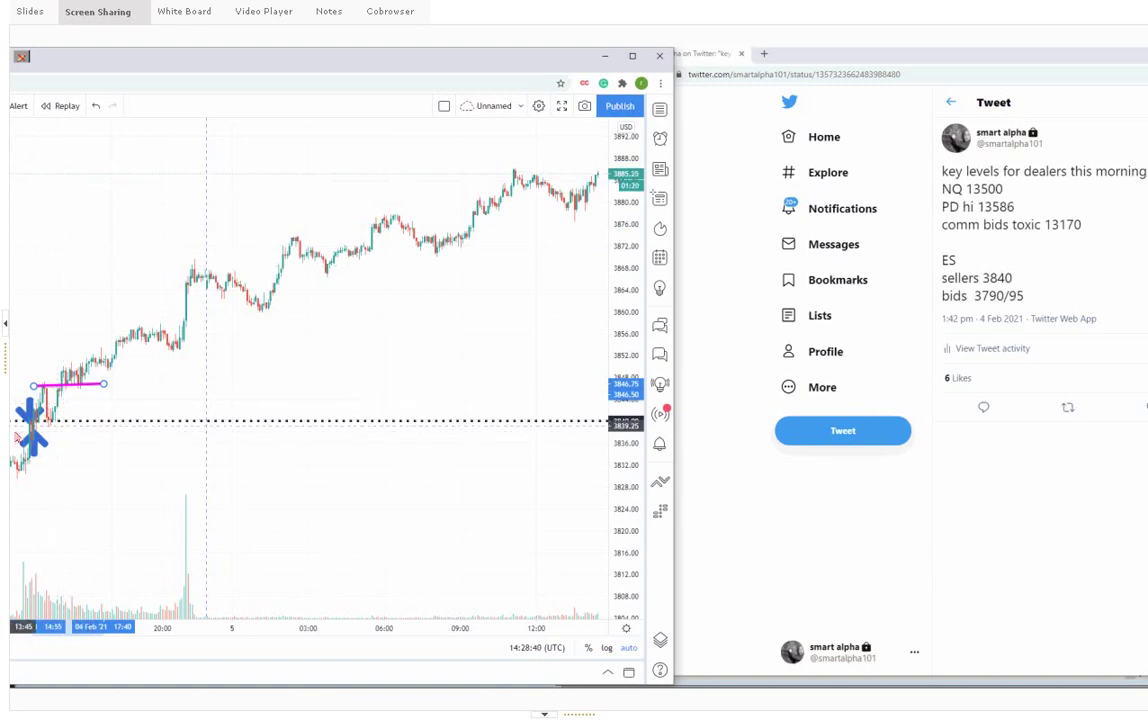
- Mark the pullback to the 3840 line with an up arrow and draw a rising trend line from about 3845.5 to 3878.5
left_click(40, 430)
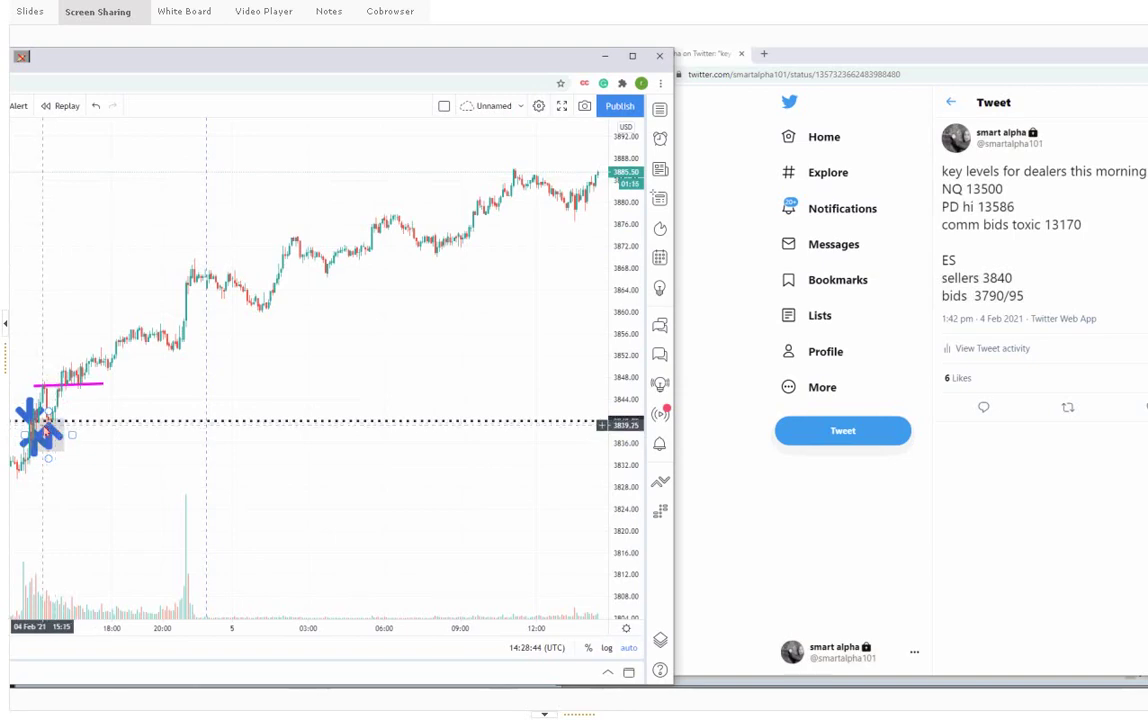
left_click_drag(45, 430, 53, 436)
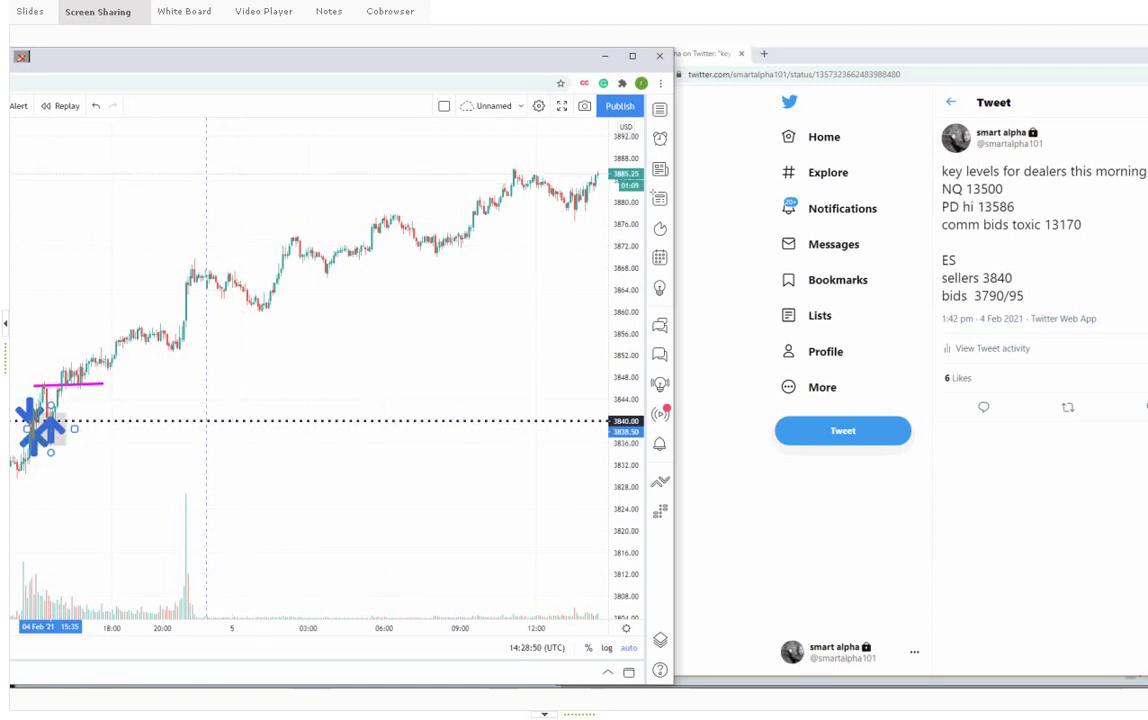
mouse_move(45, 389)
left_mouse_down()
mouse_move(359, 305)
mouse_move(572, 210)
left_mouse_up()
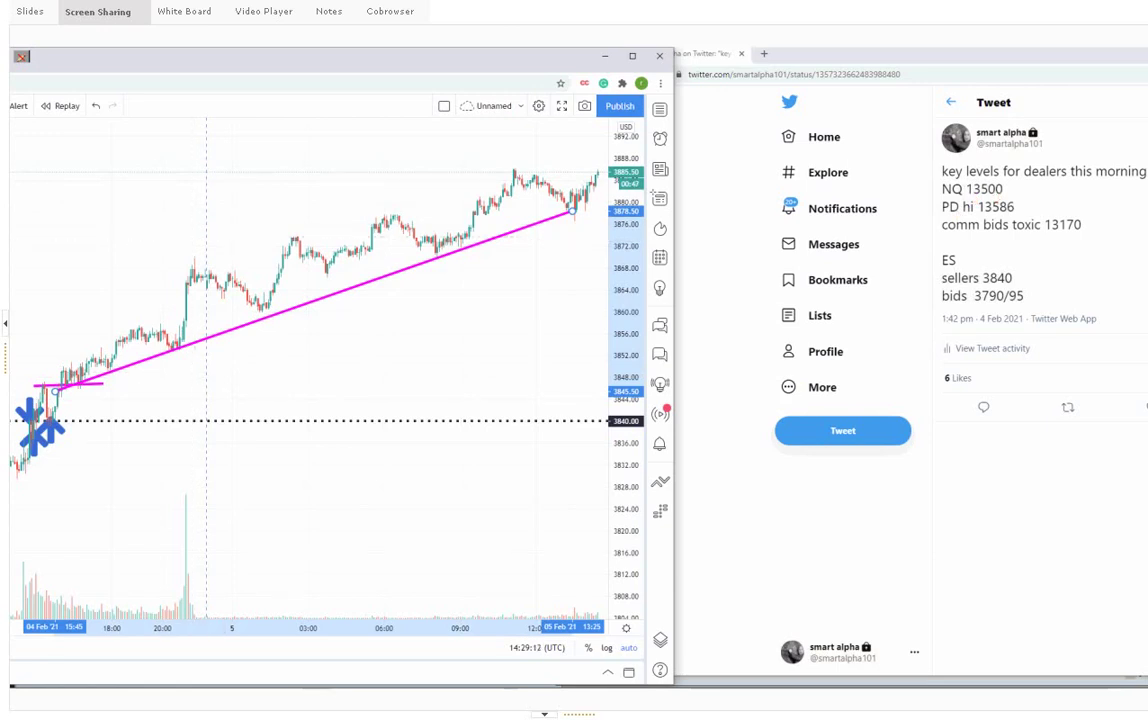
- Switch the chart to the NQ futures symbol
key("n")
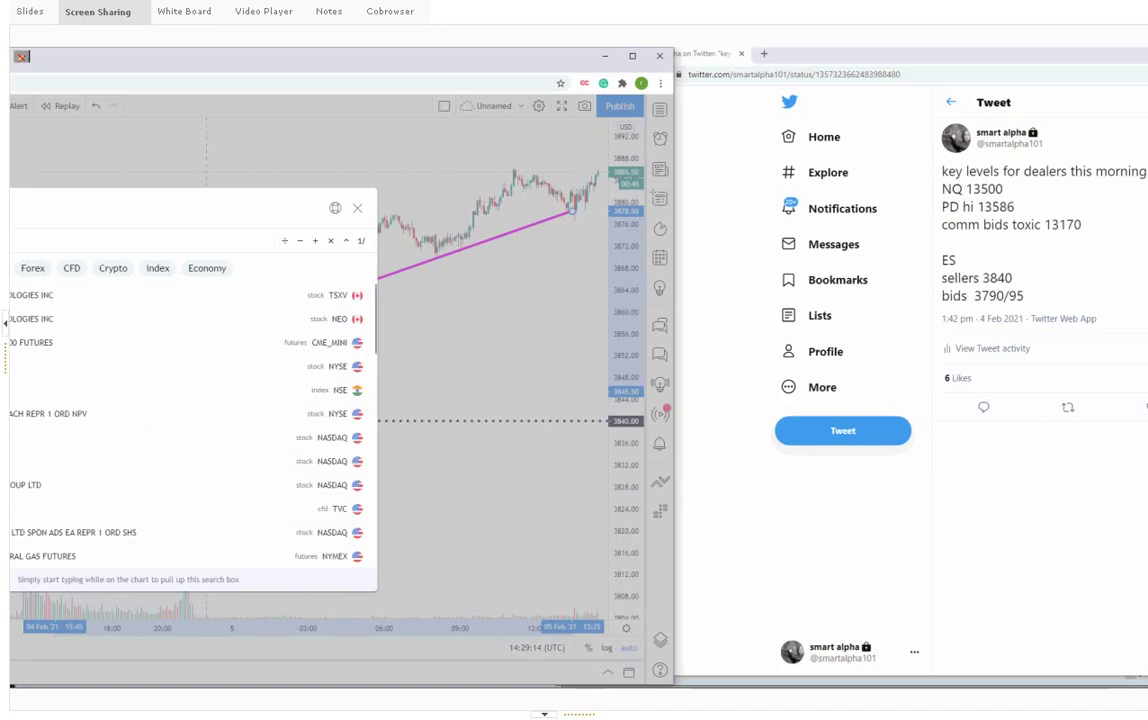
type("q")
key("Escape")
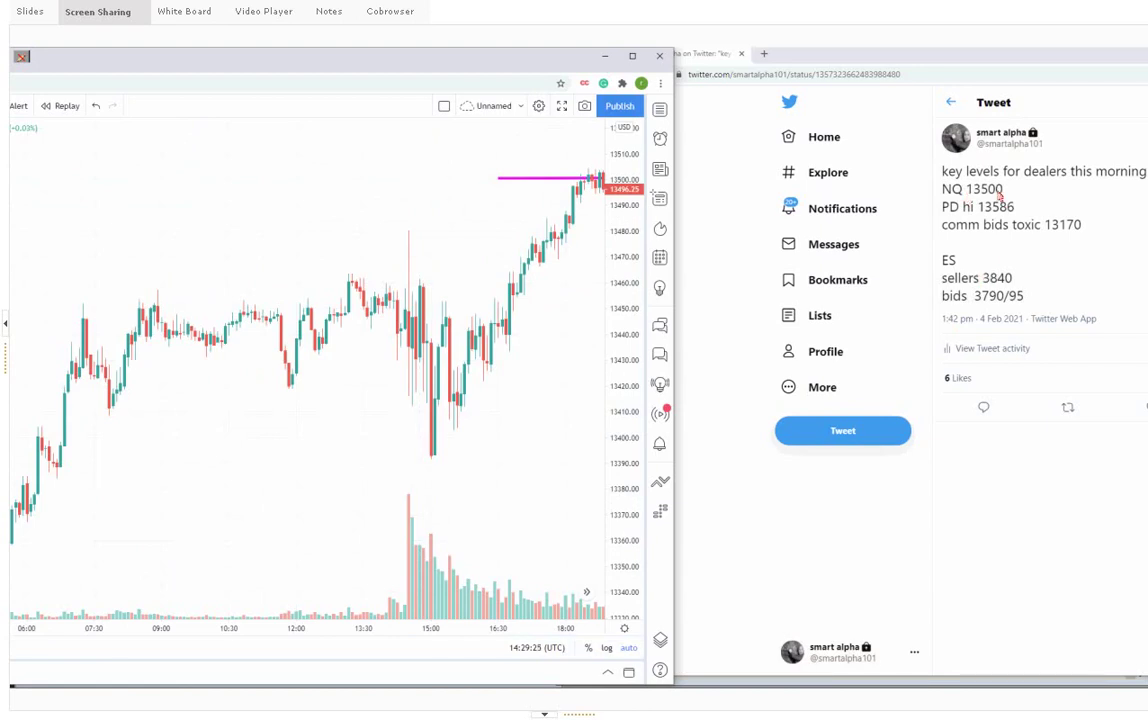
- Place two adjacent down arrows above the candles where price first reaches the 13500 line
scroll(498, 289, "up", 2)
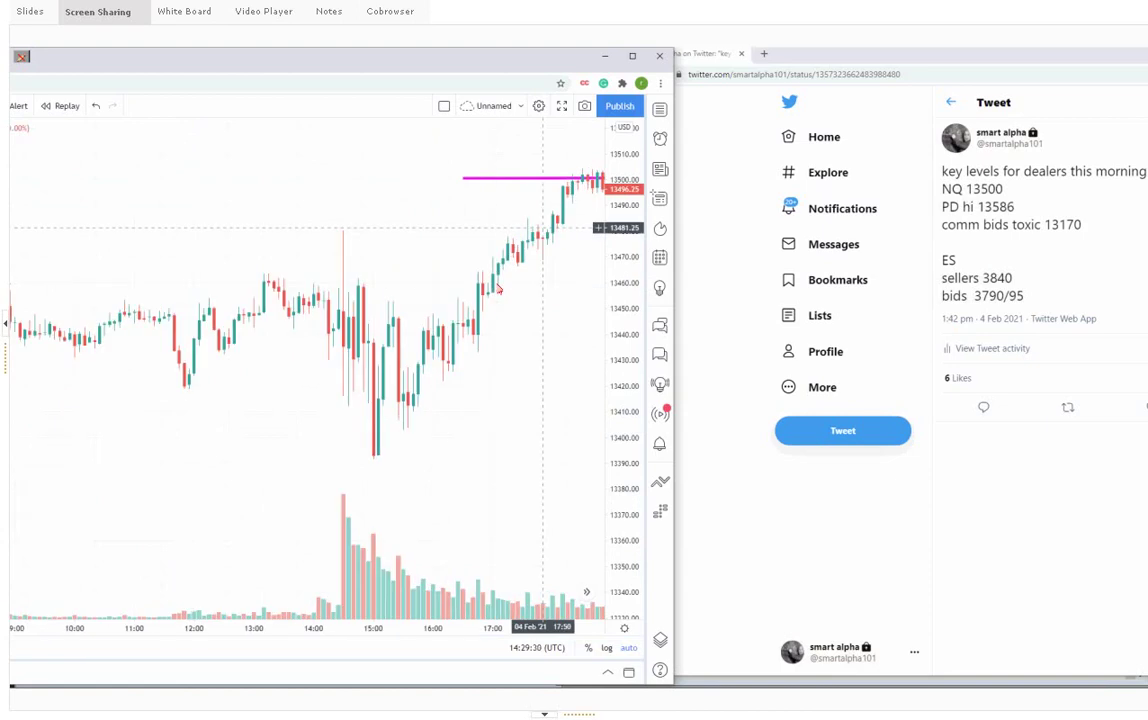
left_click(572, 160)
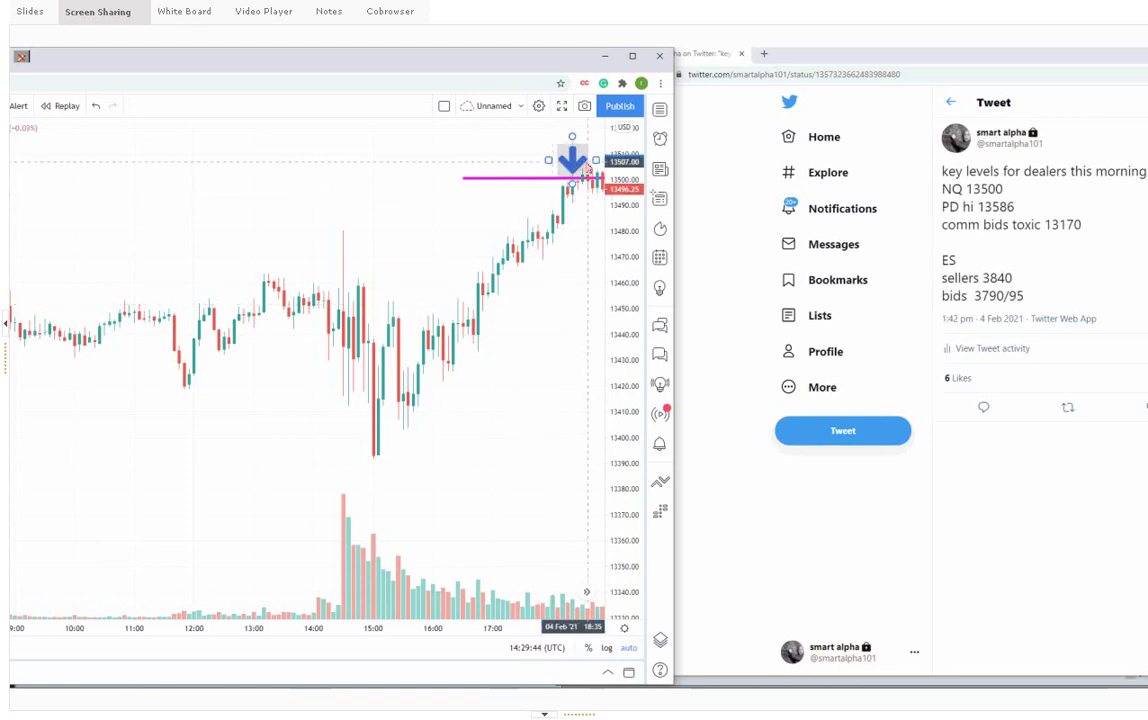
left_click_drag(587, 171, 590, 170)
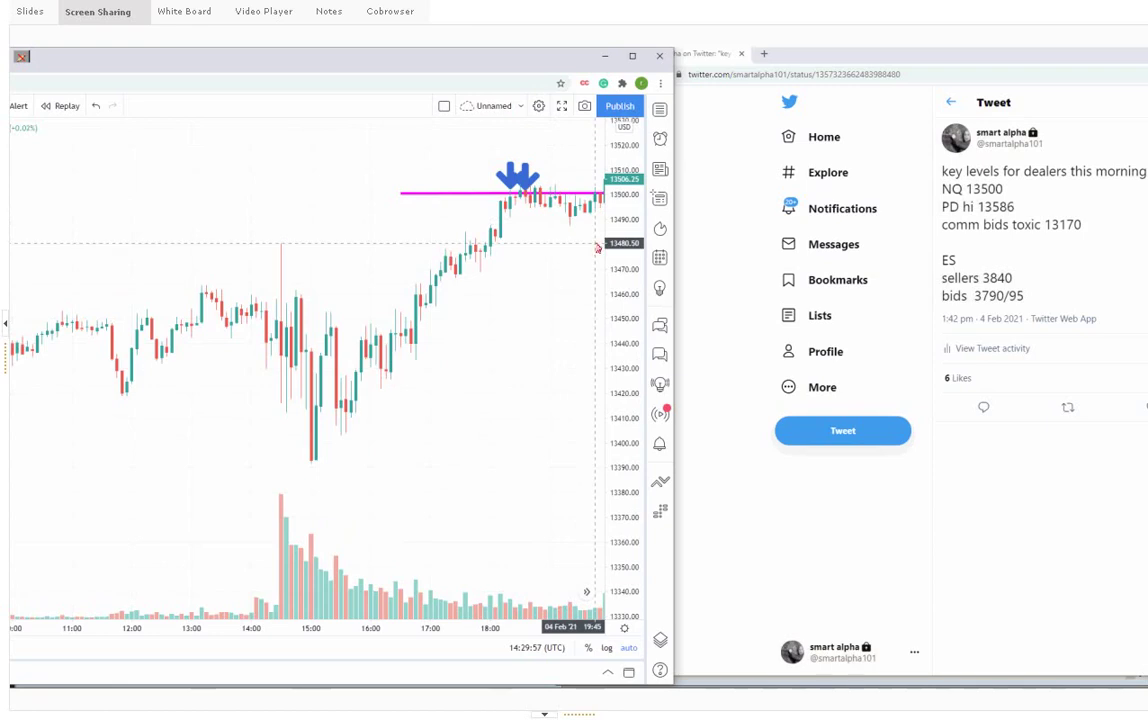
- Draw a short line under the consolidation lows at about 13490 and place an up arrow at the retest of the 13500 line
left_click(544, 216)
left_click(579, 217)
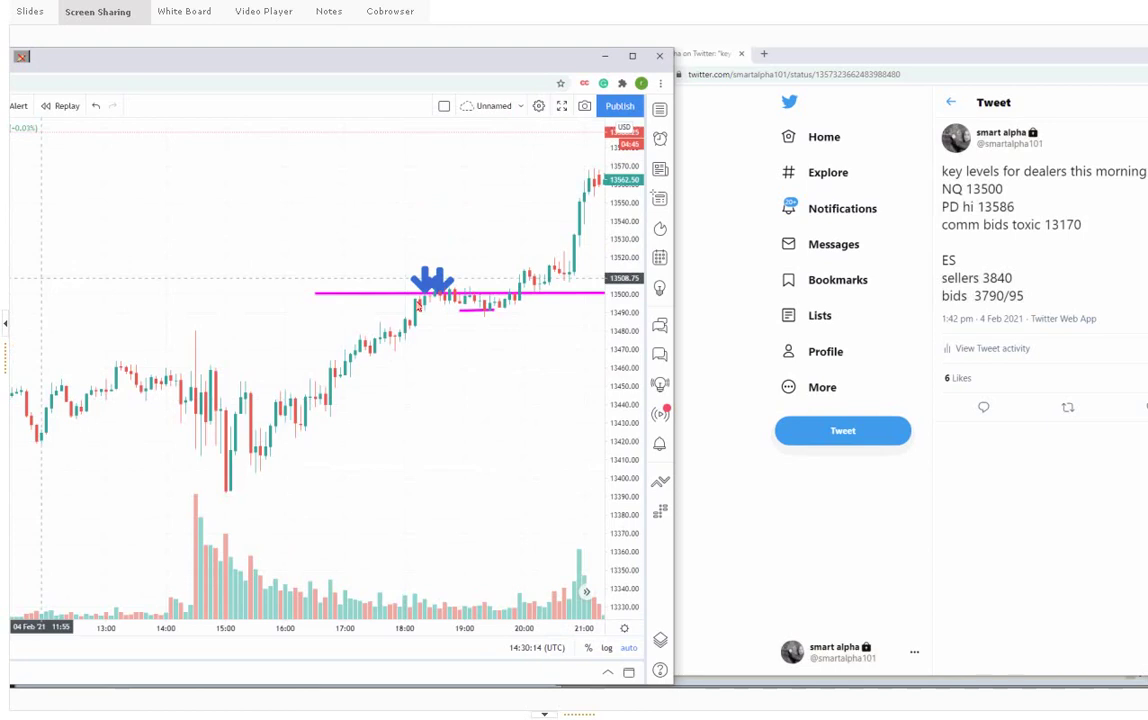
left_click(534, 305)
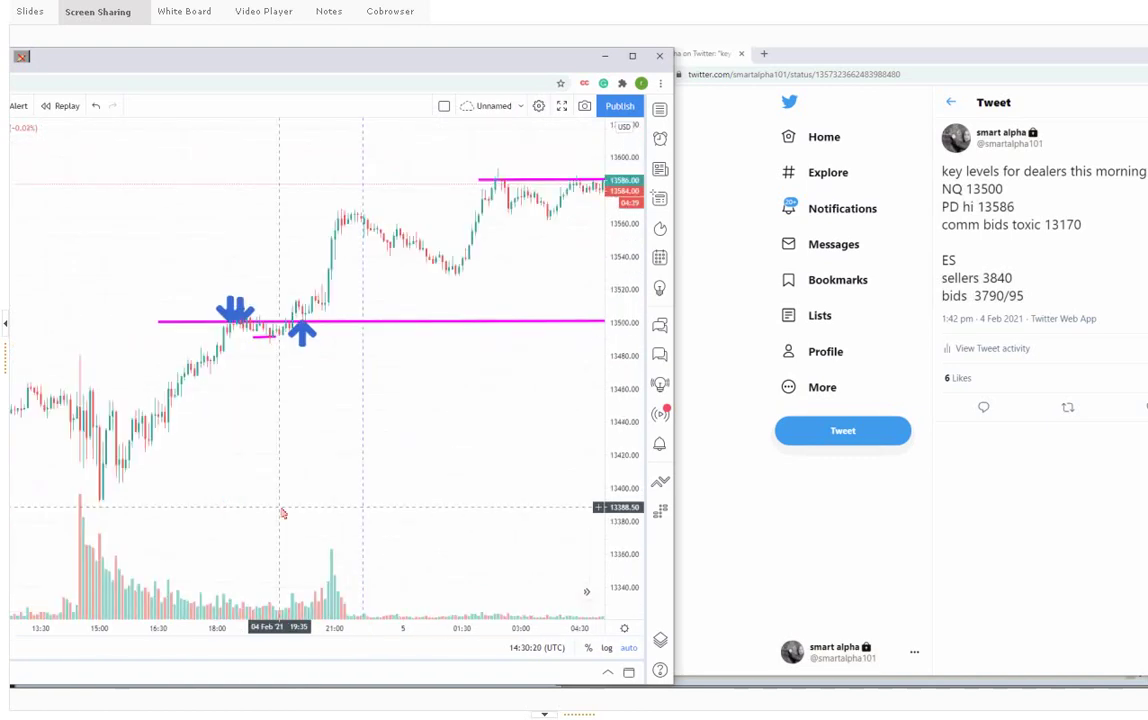
left_click_drag(283, 513, 167, 522)
scroll(167, 522, "down", 3)
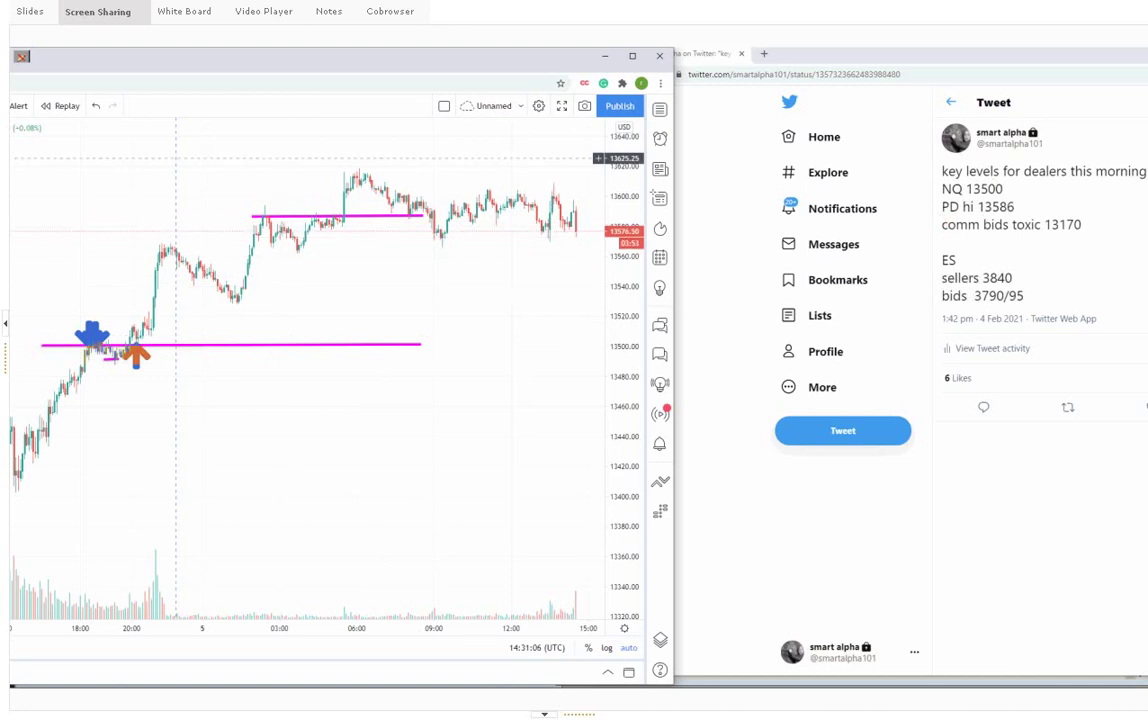
- Switch to the trading platform's multi-chart desktop and clear the Twitter window off the charts
key("alt+Tab")
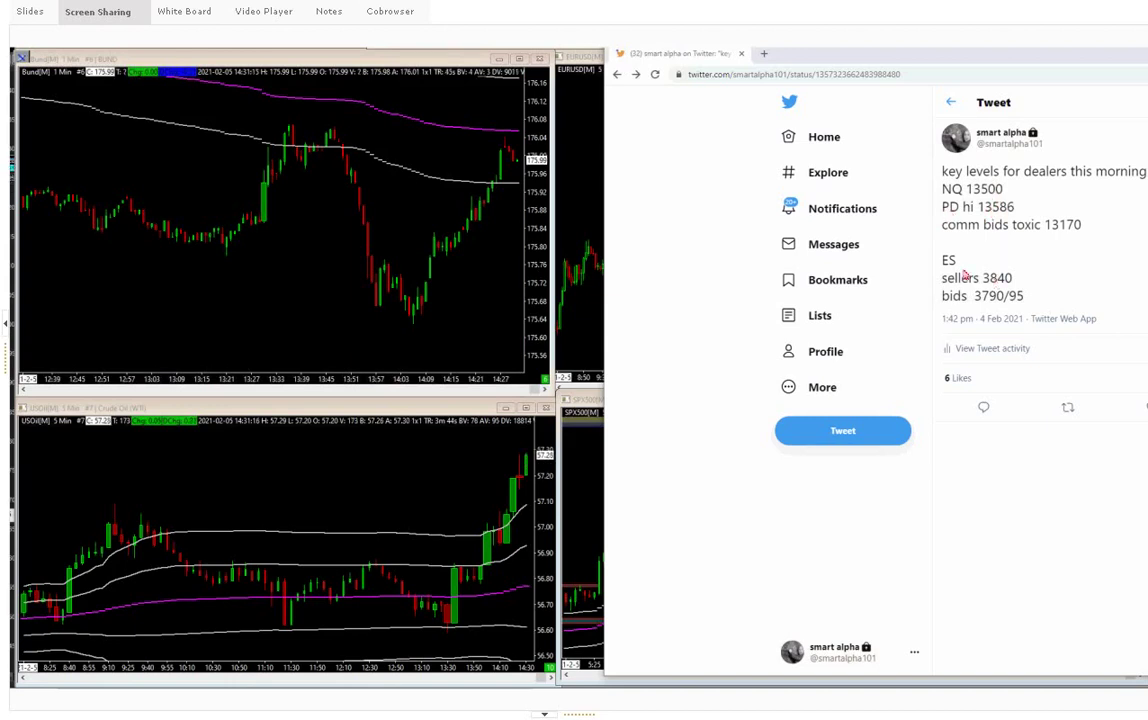
left_click_drag(678, 70, 640, 64)
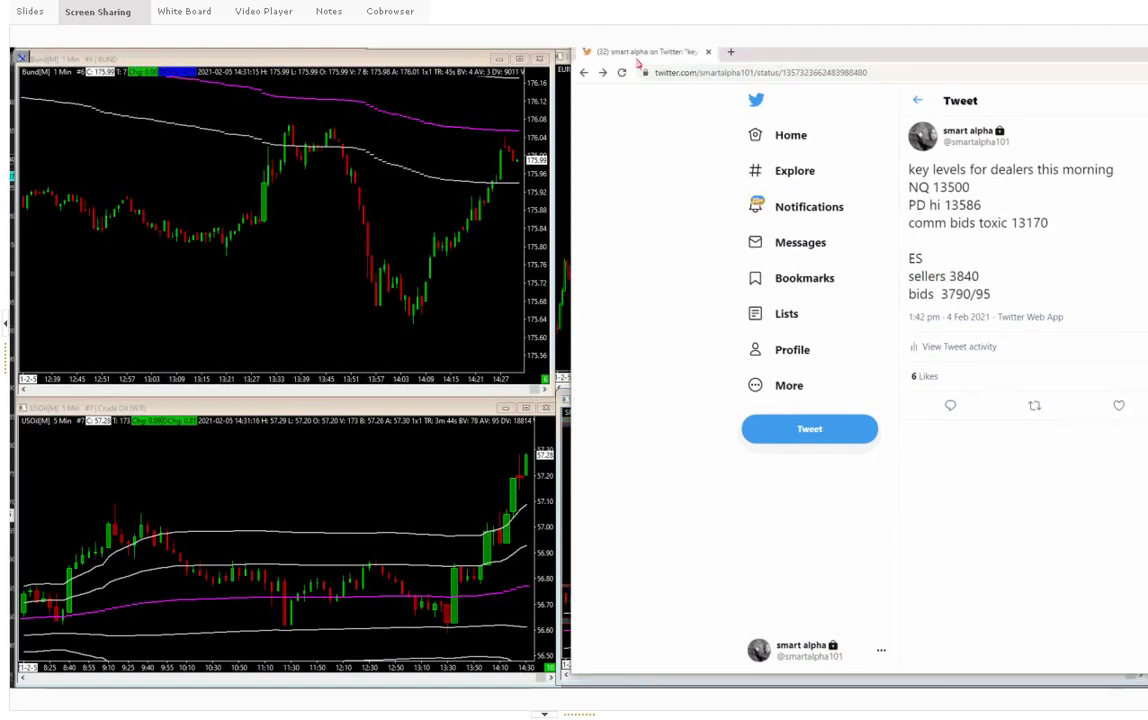
left_click(566, 60)
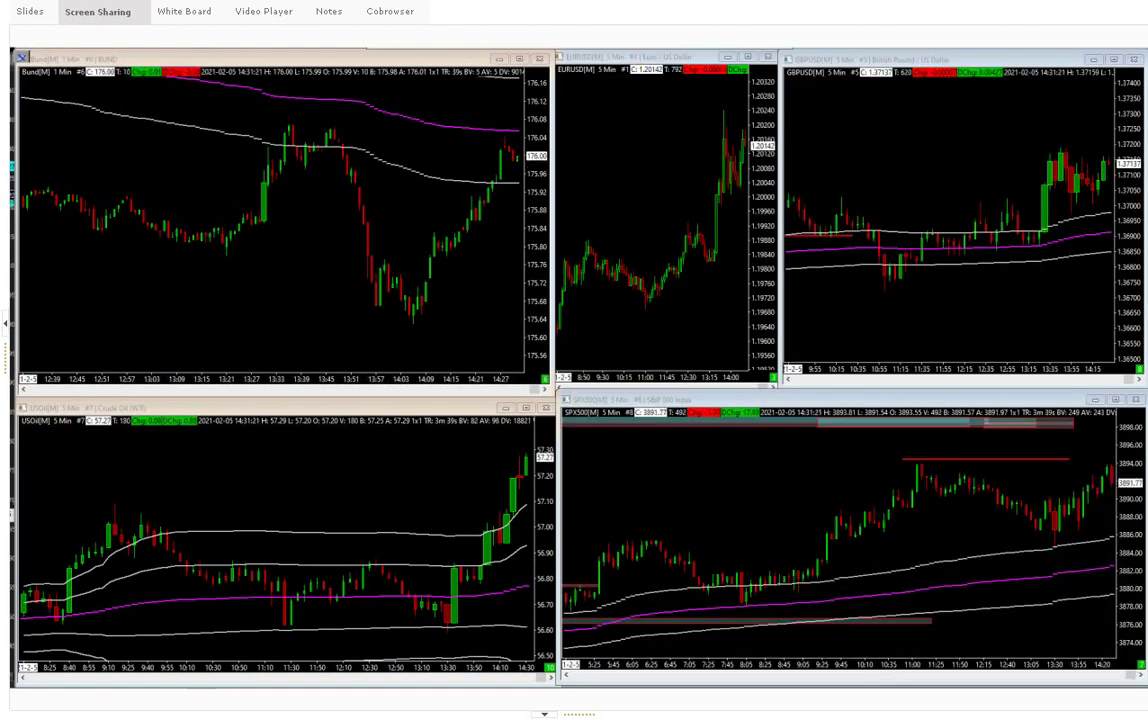
- Draw a horizontal line on the SPX500 chart at about 3894, from the 11:00 high to the latest candles
left_click(861, 672)
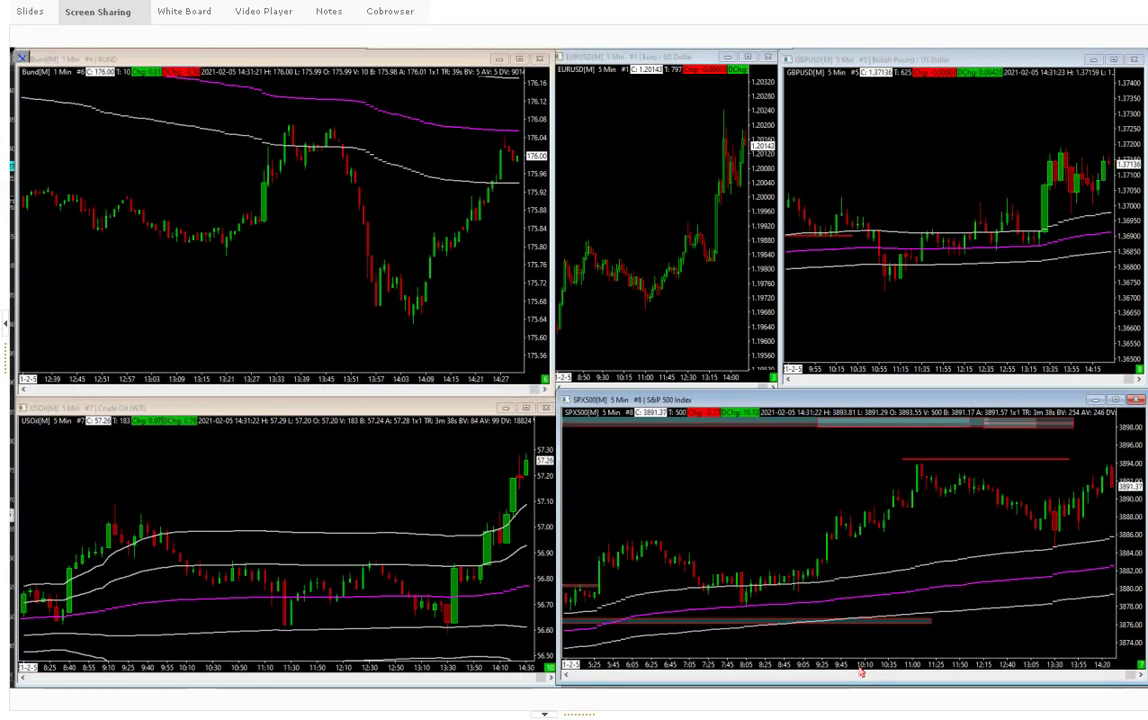
scroll(861, 672, "down", 3)
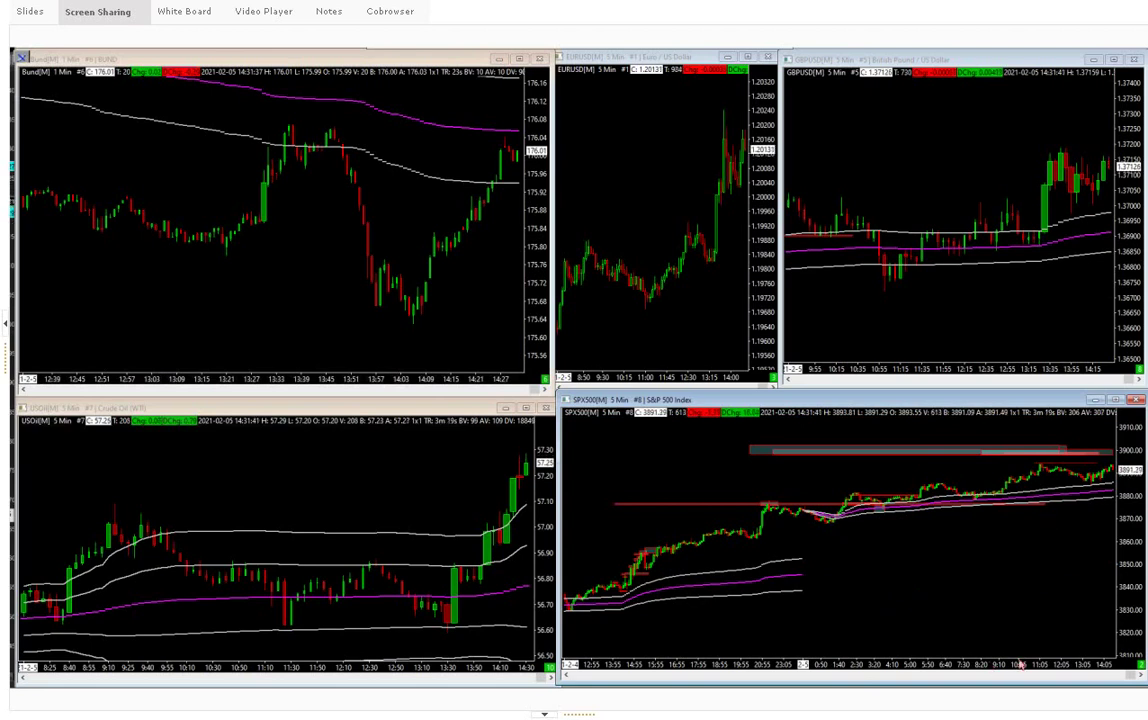
scroll(1006, 673, "up", 3)
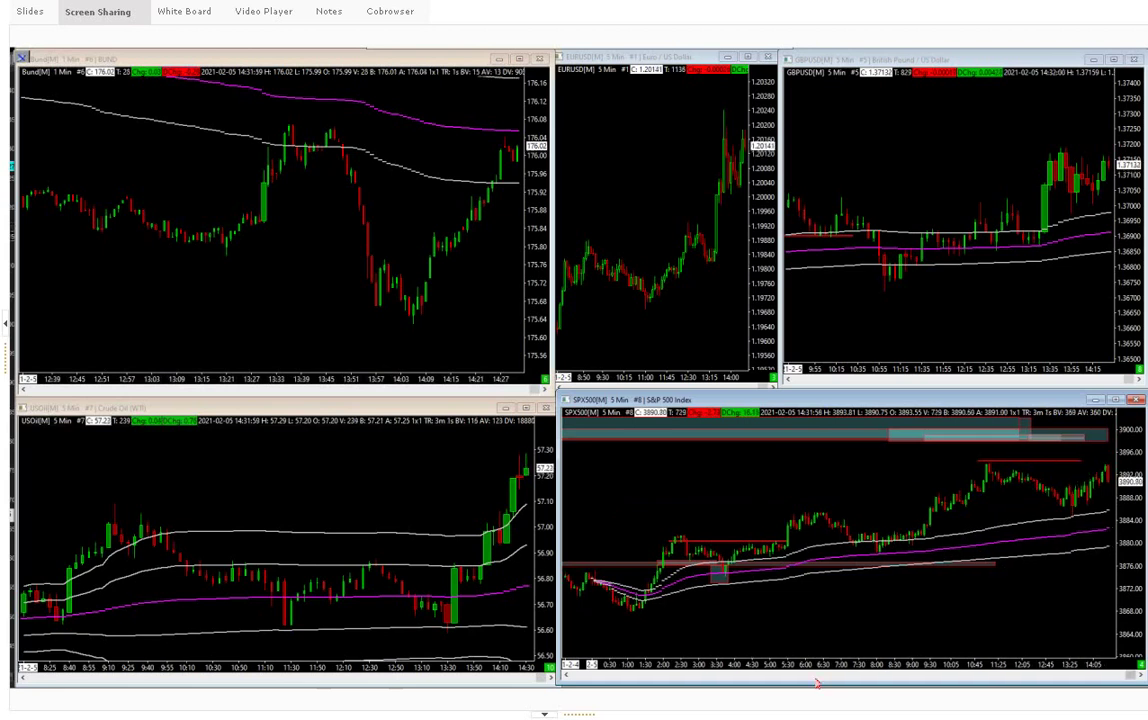
scroll(817, 684, "up", 2)
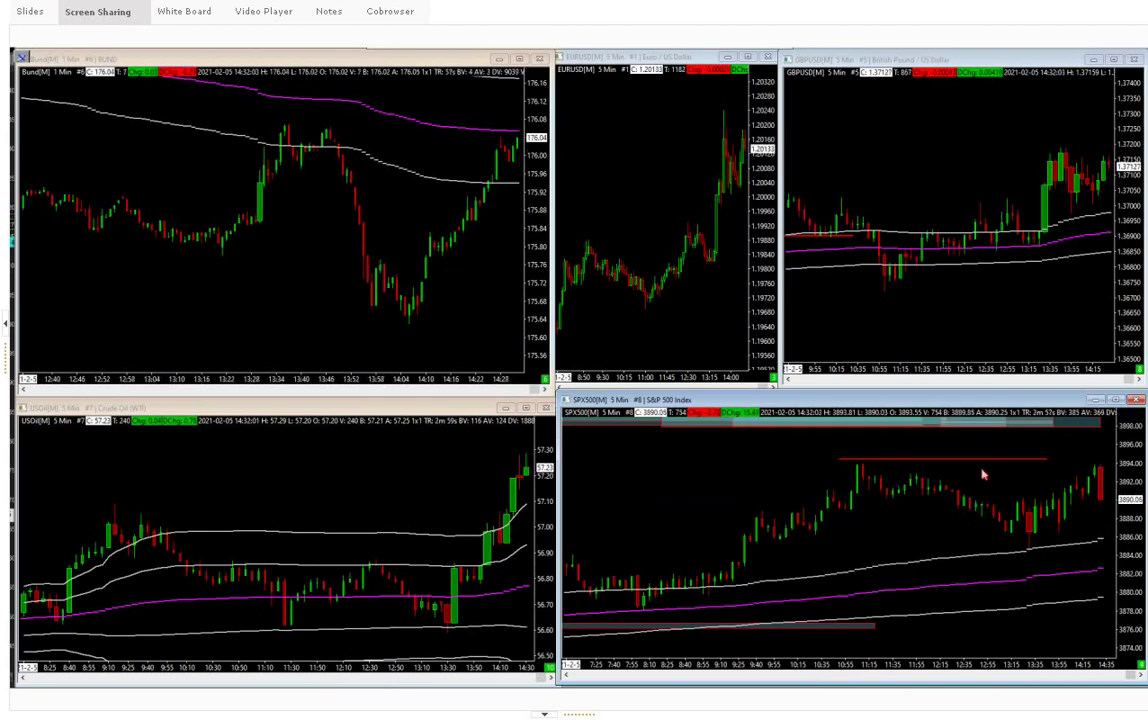
left_click_drag(860, 466, 1106, 466)
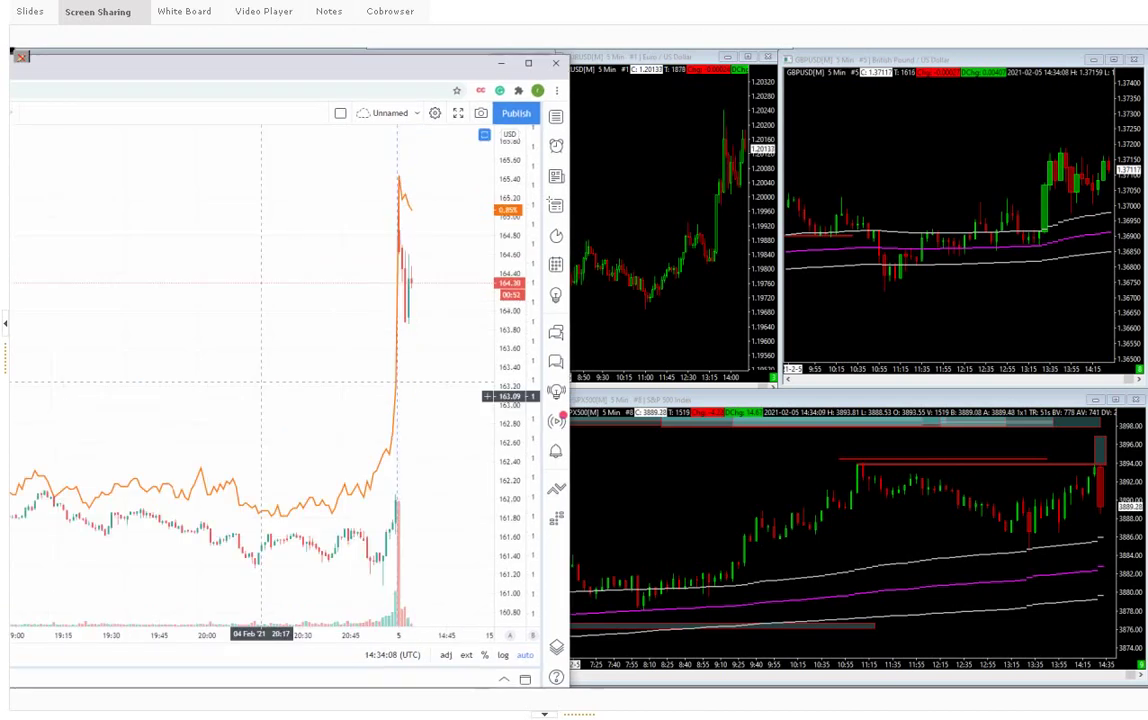
- Compare the stock with its orange overlay on the TradingView chart and mark the 165 area with dotted horizontal lines at 165.02 and 164.98
scroll(263, 388, "up", 3)
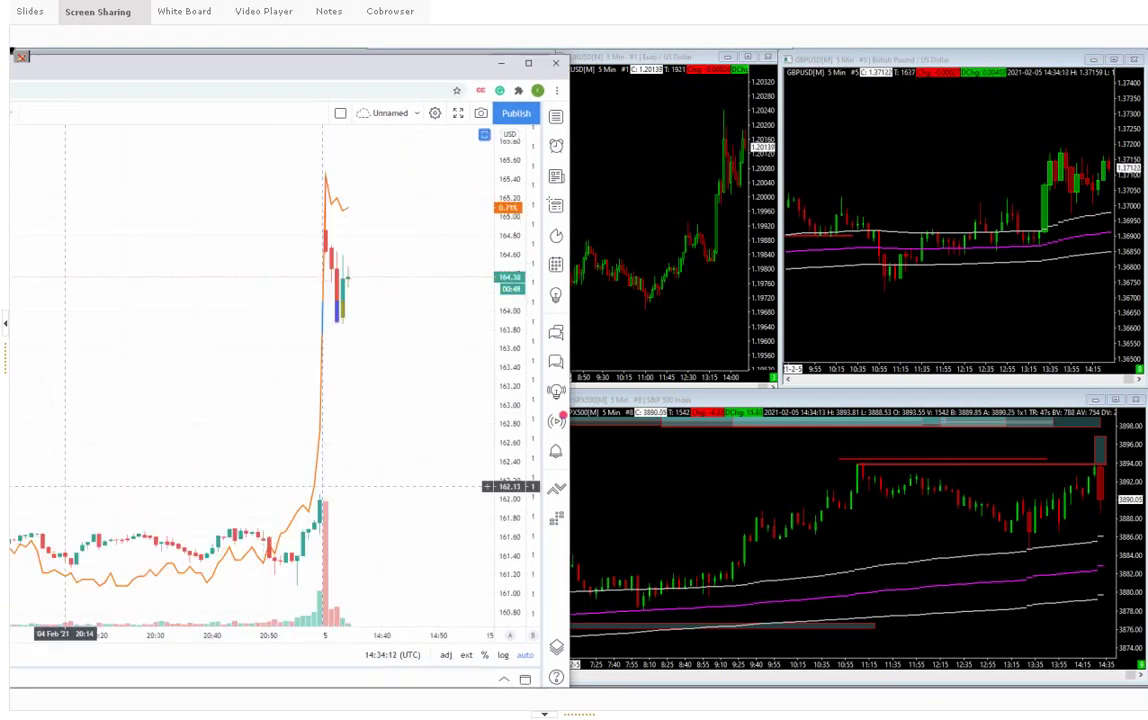
scroll(176, 594, "down", 2)
scroll(287, 566, "down", 3)
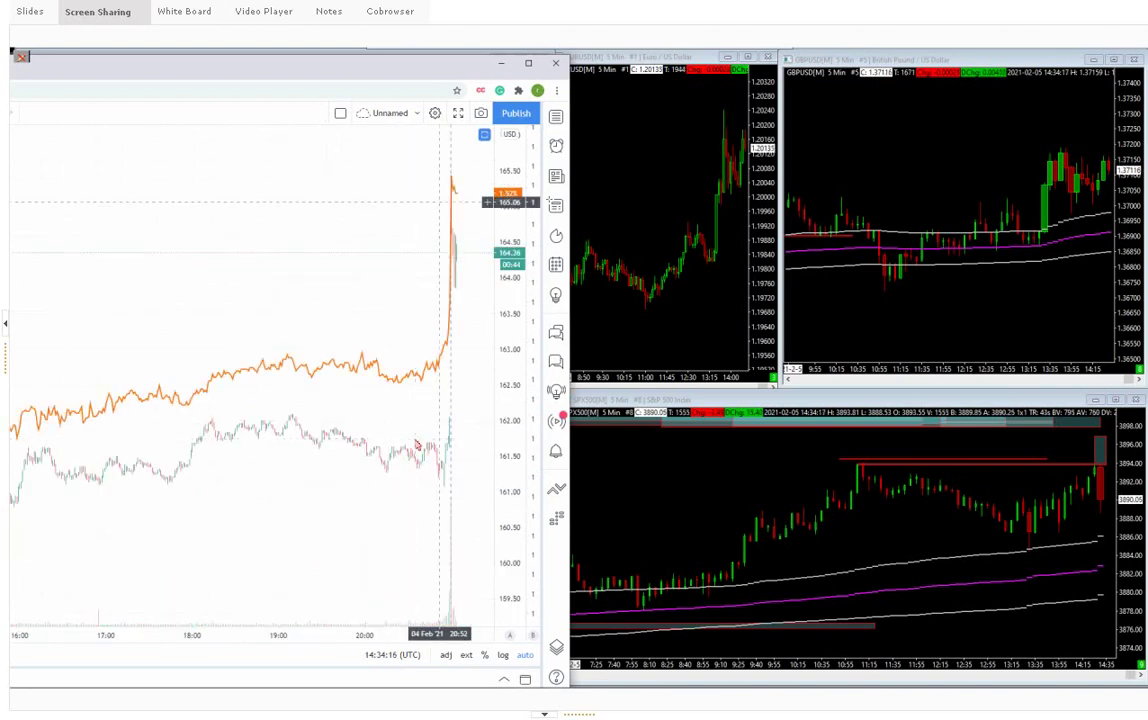
scroll(442, 207, "up", 2)
scroll(293, 326, "up", 2)
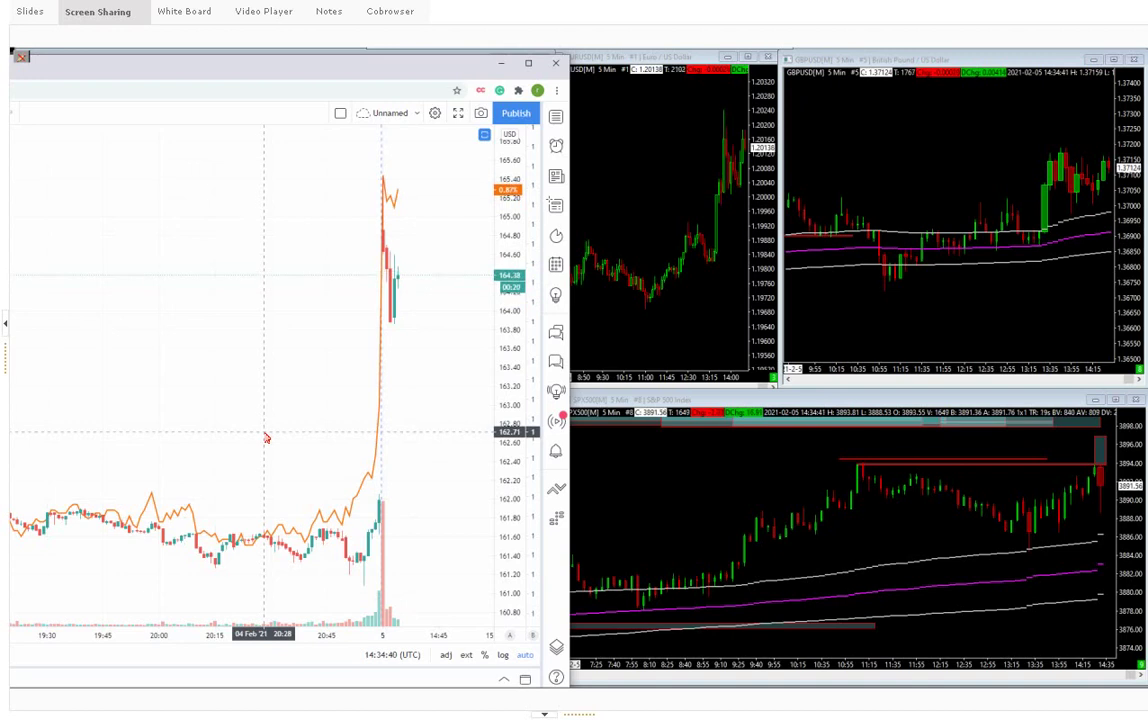
left_click(421, 219)
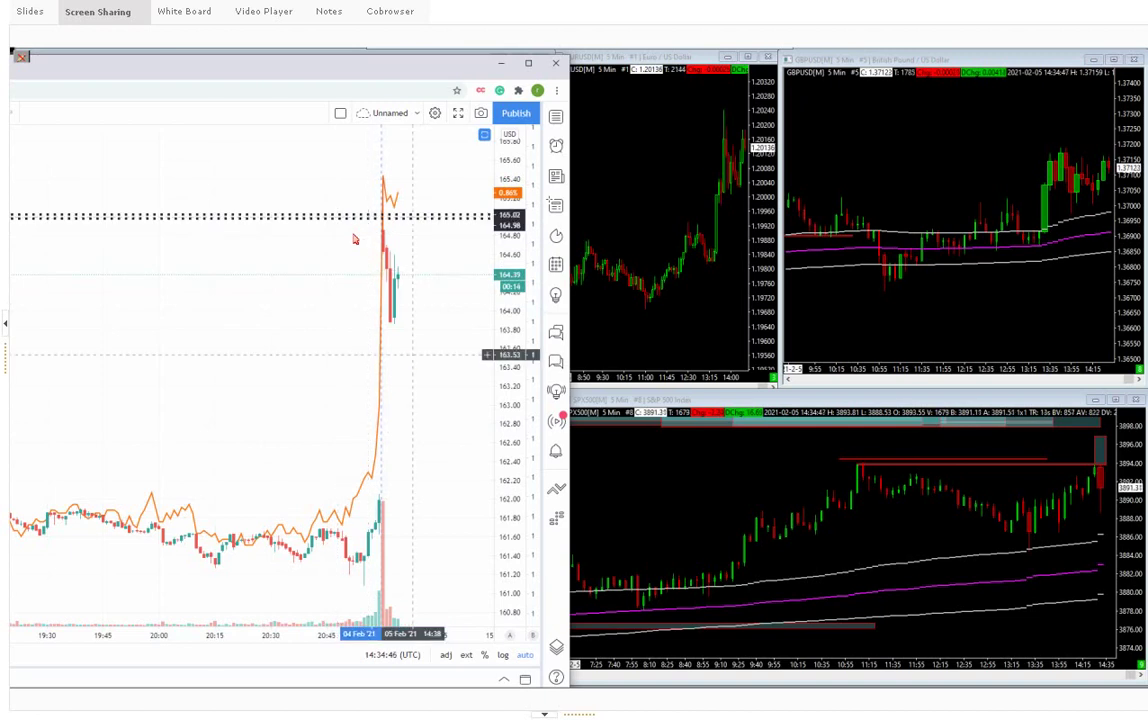
- Place a blue horizontal ray at 164.57 starting from the 14:31 candle
scroll(410, 359, "up", 1)
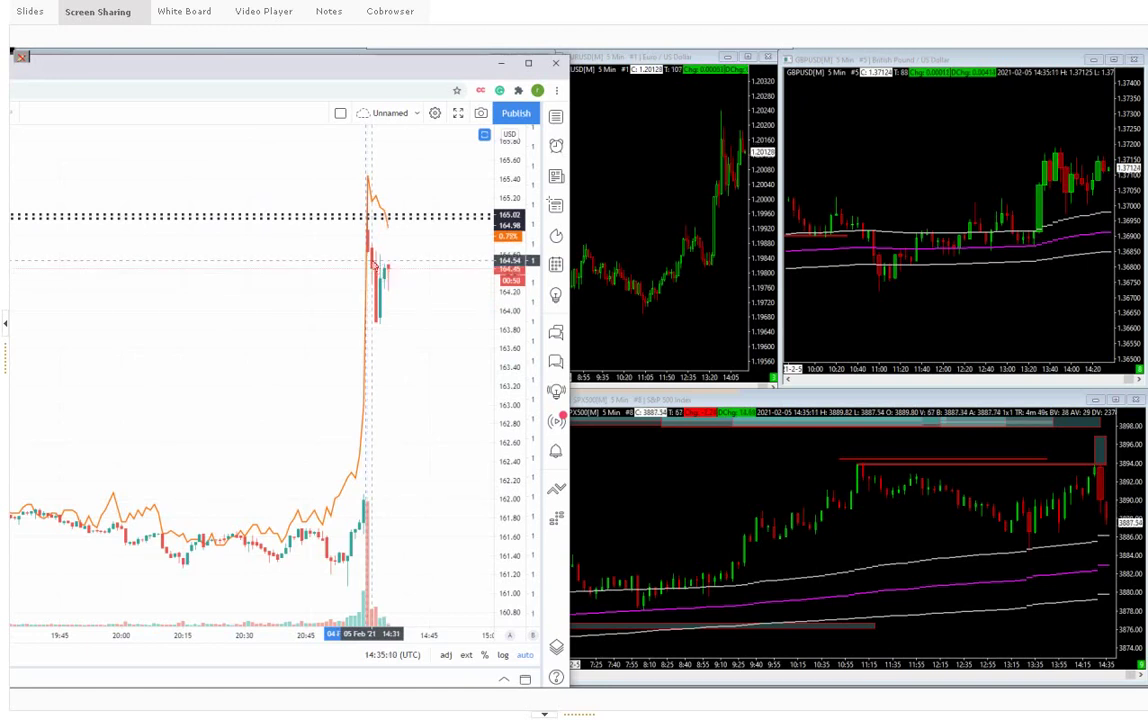
left_click(373, 257)
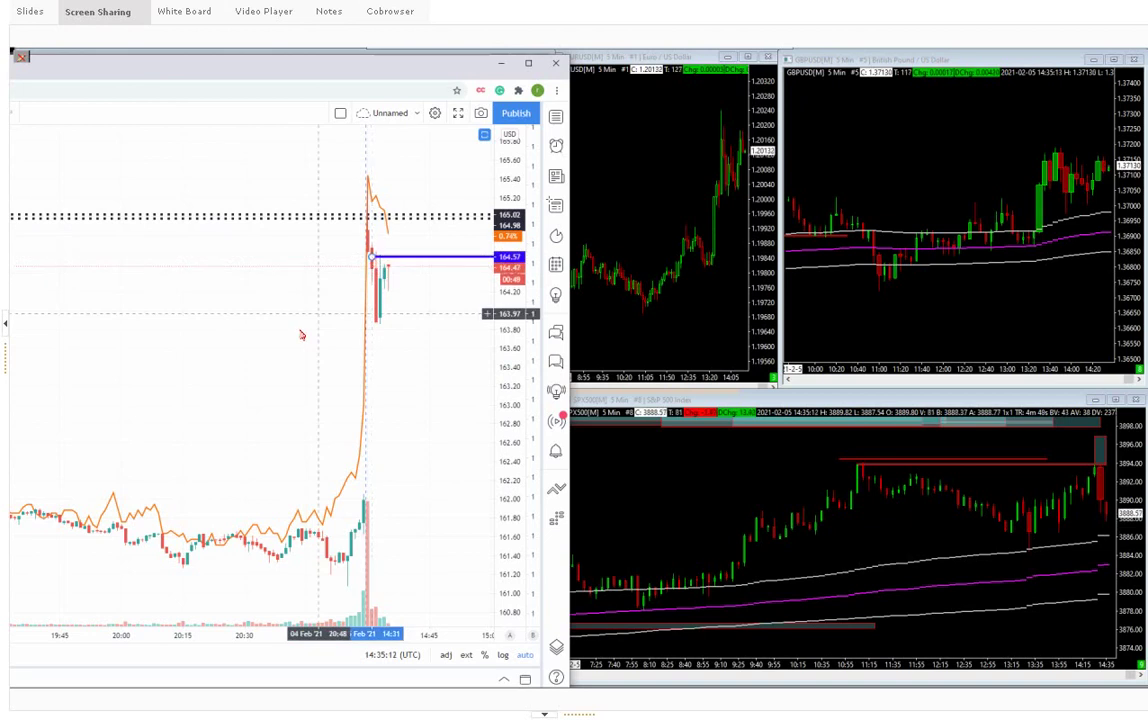
scroll(301, 335, "up", 2)
scroll(231, 414, "up", 1)
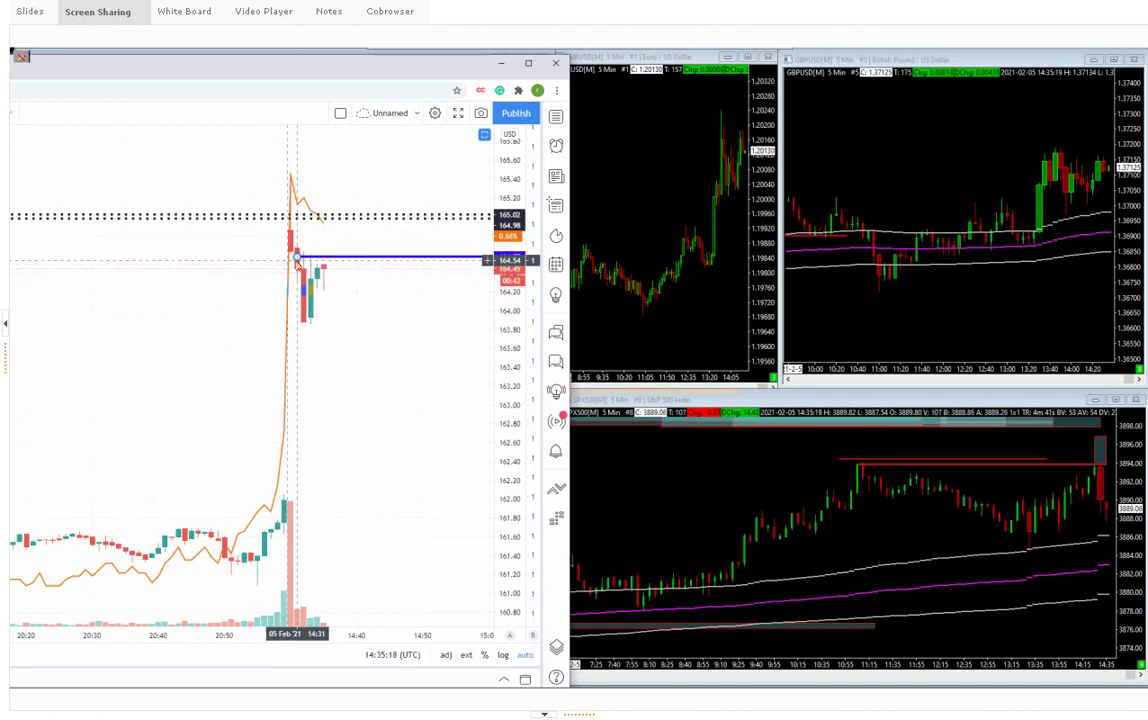
left_click_drag(297, 261, 297, 258)
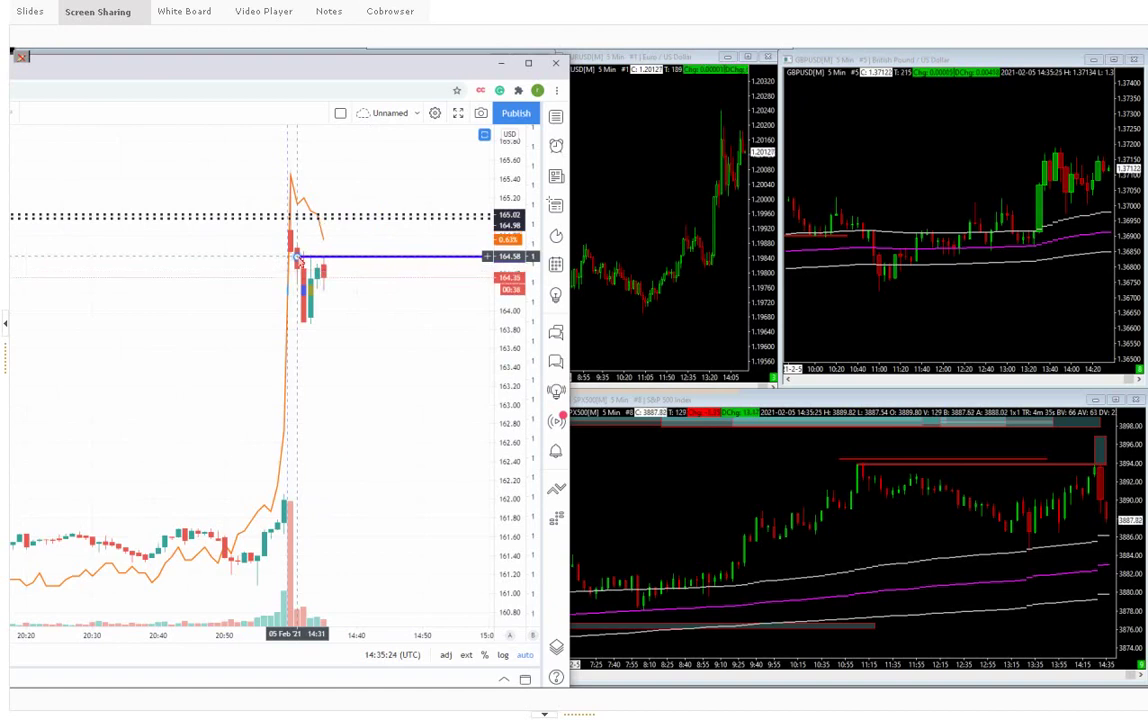
left_click_drag(297, 257, 297, 259)
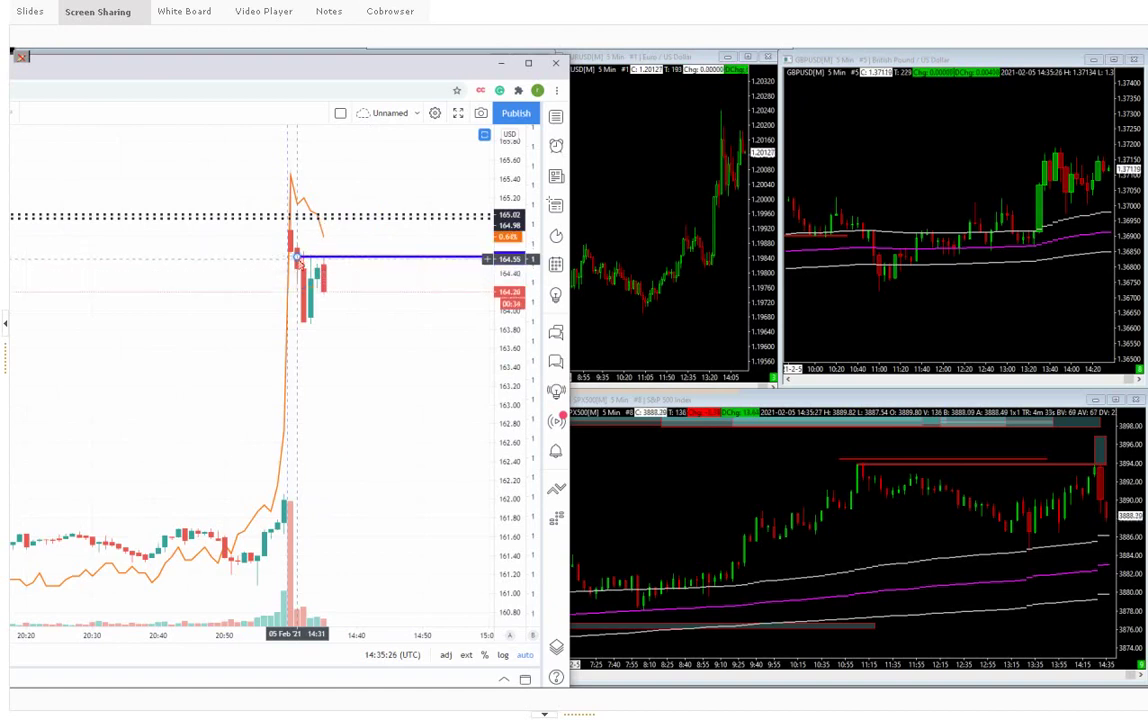
left_click_drag(297, 259, 297, 257)
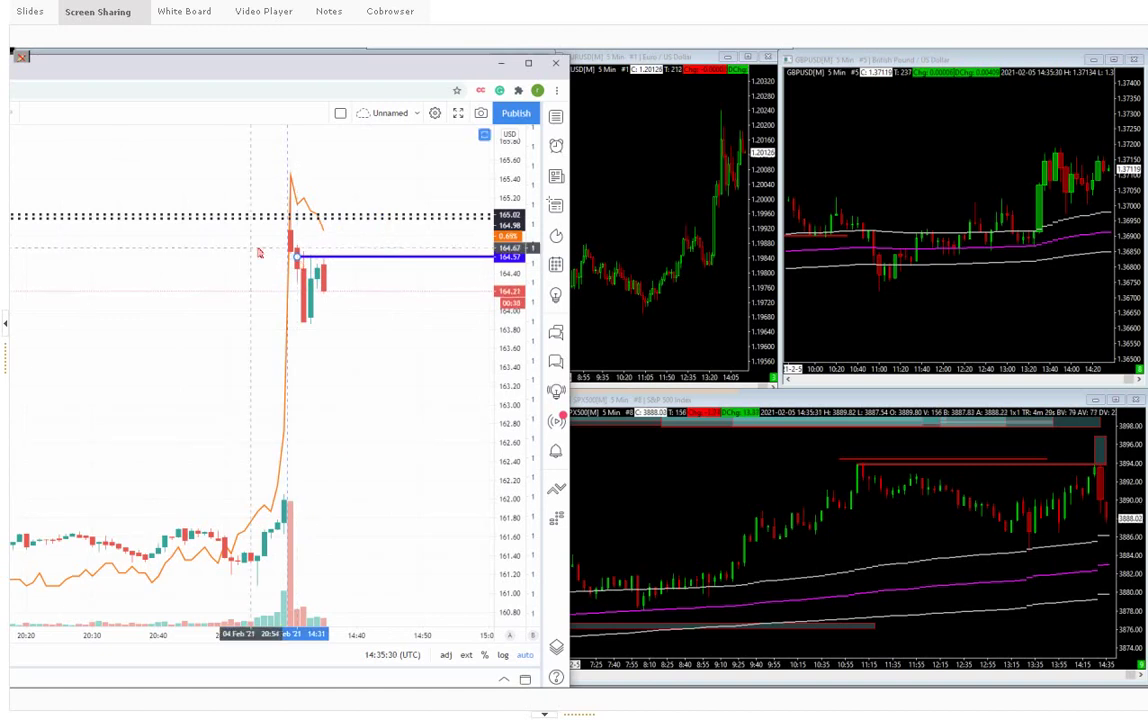
- Add a down arrow at about 164.81 above the blue ray's start, and switch back to the trading platform's multi-chart desktop
left_click(297, 235)
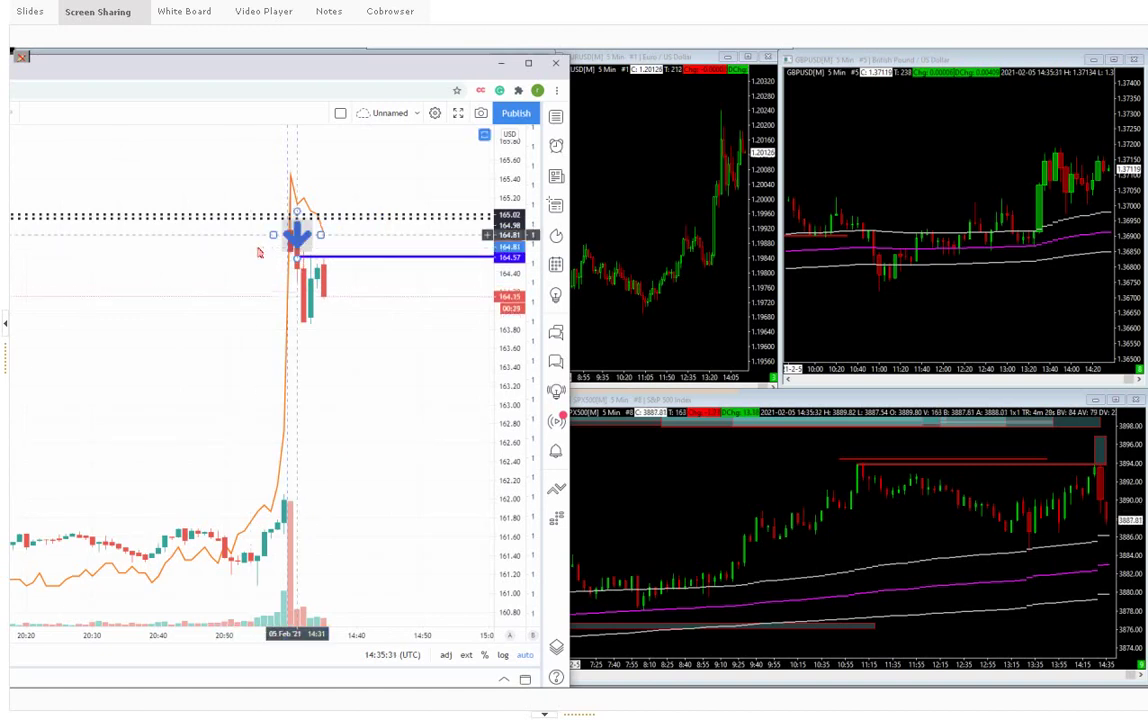
left_click(199, 351)
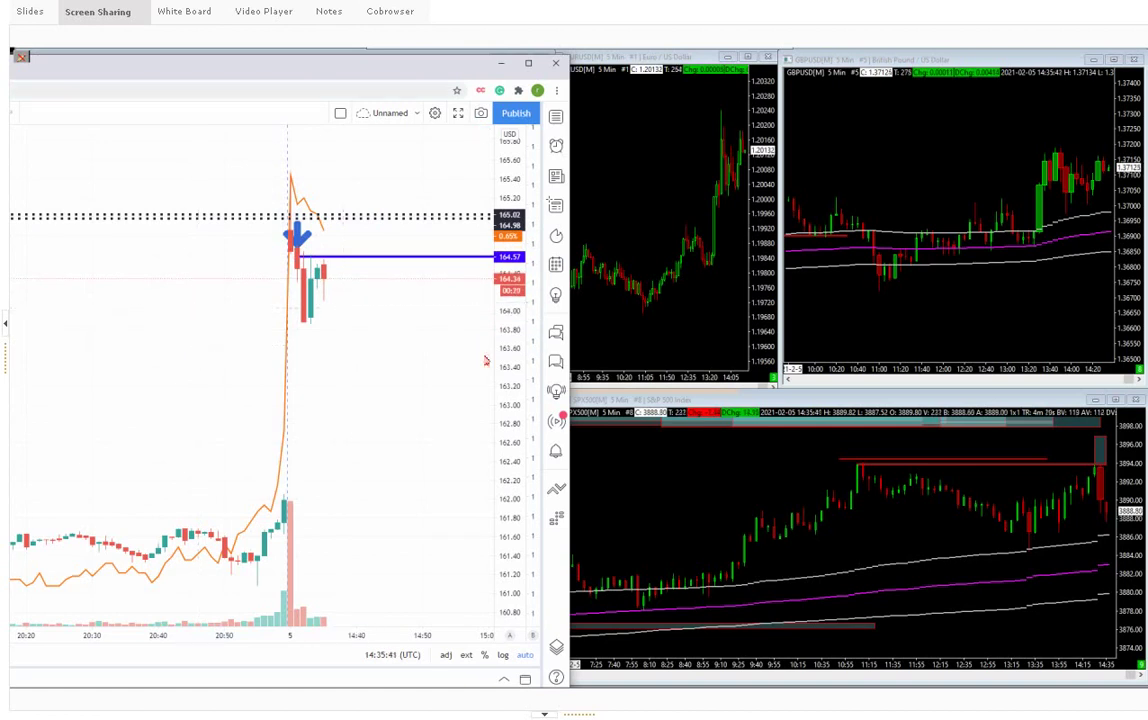
key("alt+Tab")
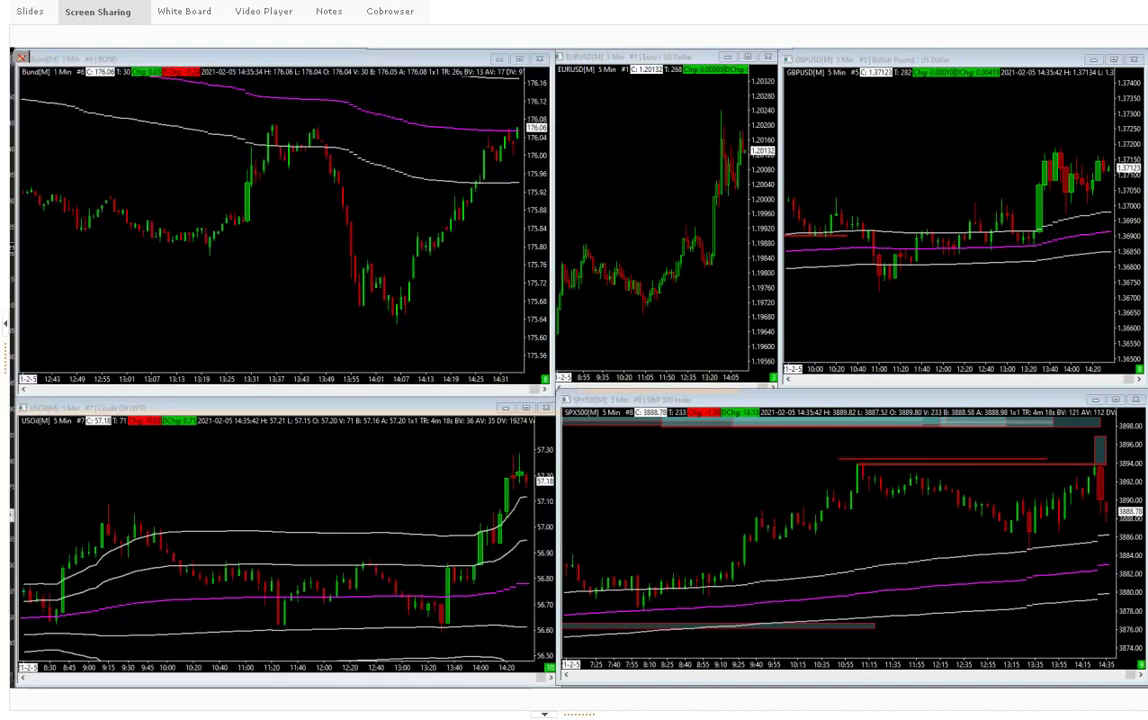